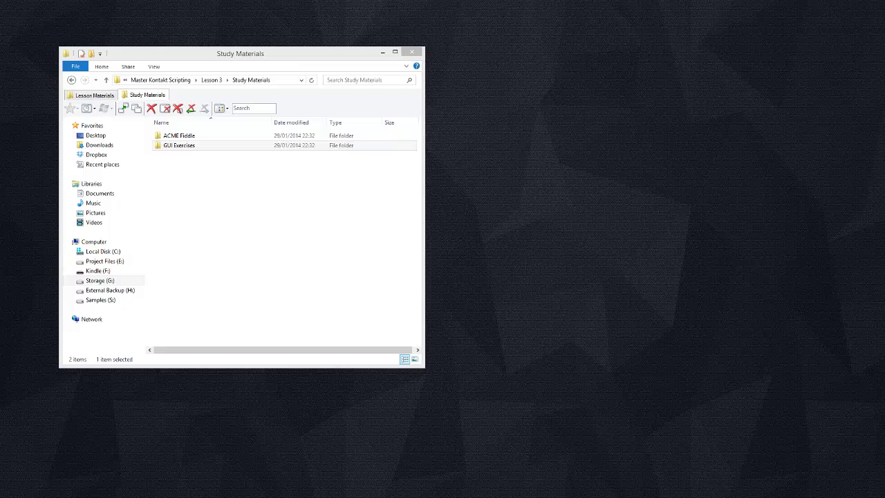
# - Open GUI Exercises > resources > pictures > _templates to list the PSD templates
pyautogui.click(194, 151)
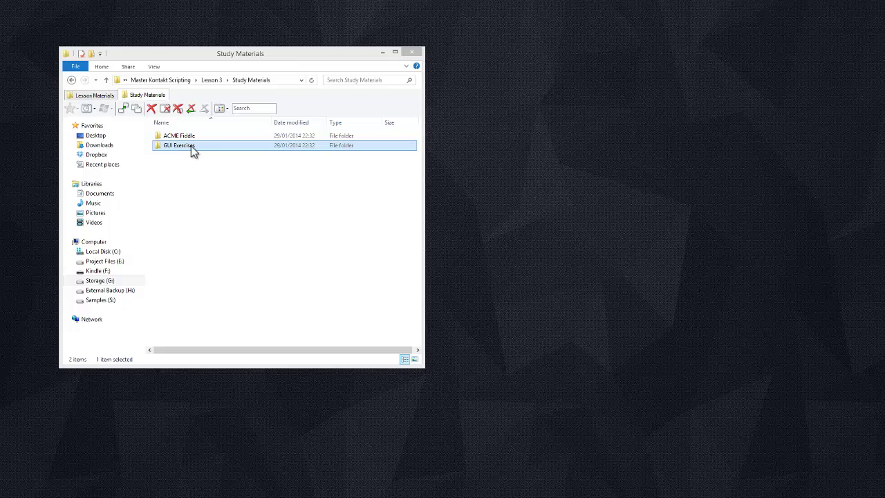
pyautogui.doubleClick(191, 146)
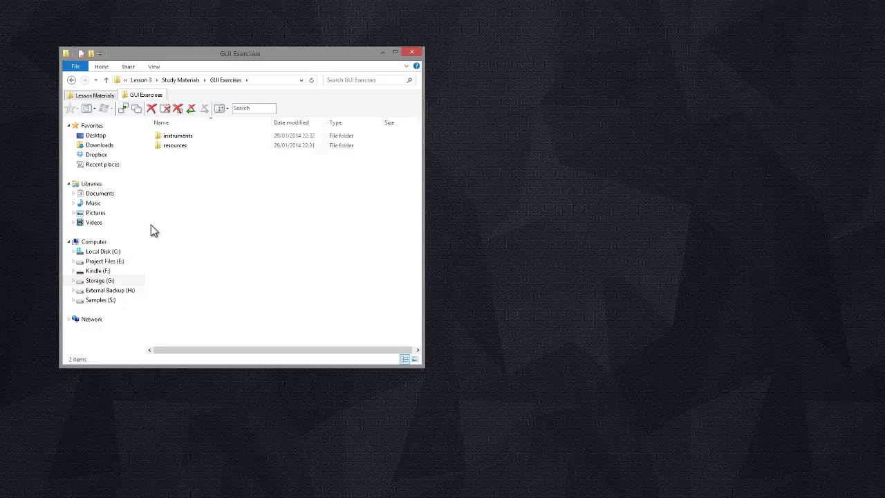
pyautogui.doubleClick(186, 144)
pyautogui.doubleClick(176, 138)
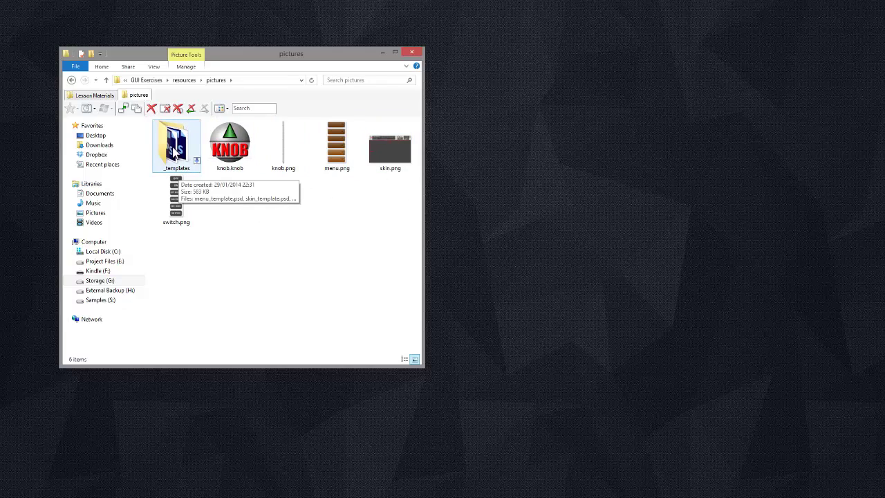
pyautogui.doubleClick(174, 153)
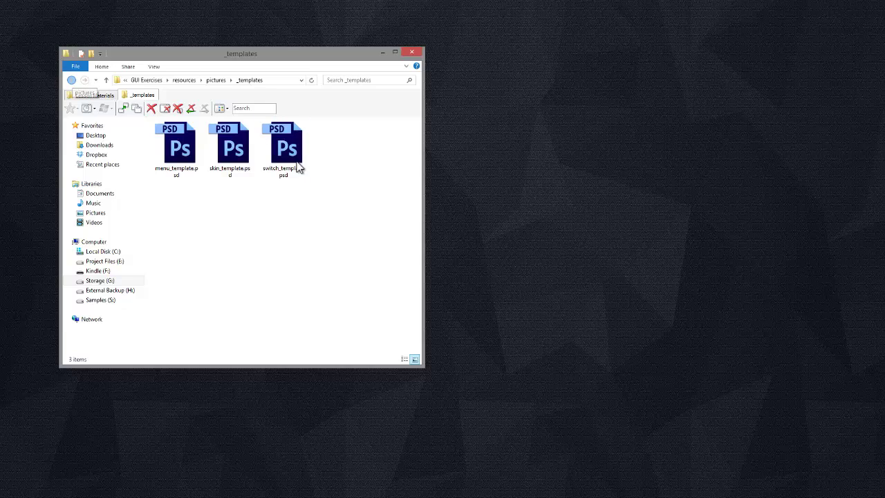
# - Return to pictures, select skin.png, then reopen the _templates folder
pyautogui.click(72, 80)
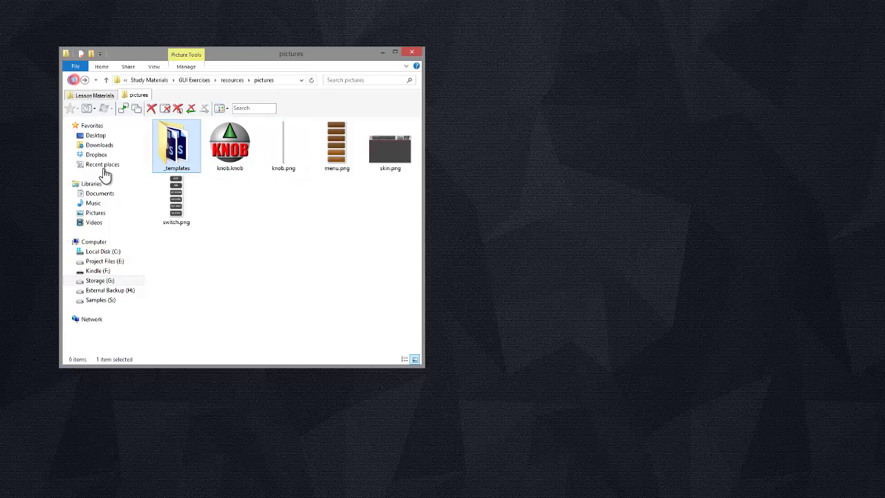
pyautogui.click(390, 144)
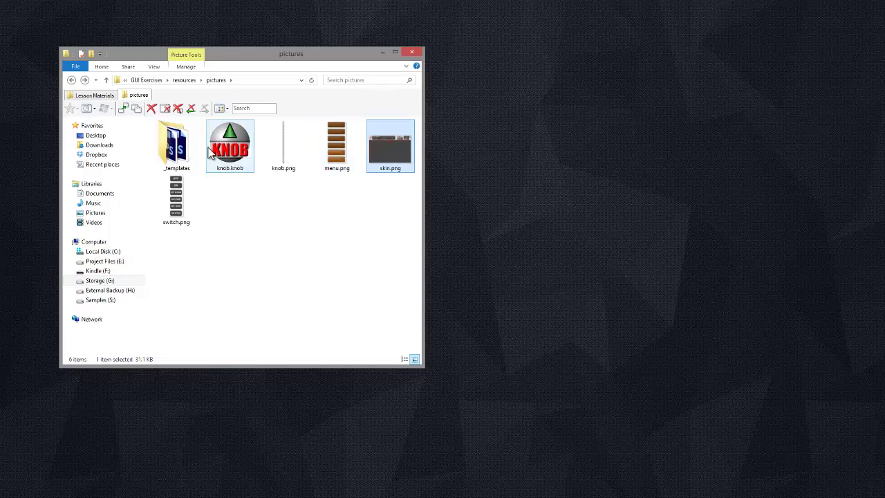
pyautogui.doubleClick(185, 152)
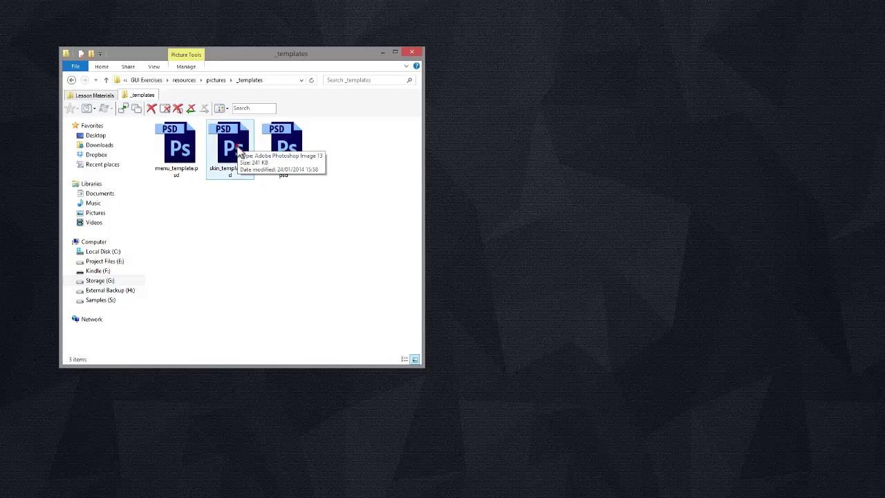
# - Open skin_template.psd in Photoshop and zoom to 200% to inspect the 68px, 632px and 350px guides
pyautogui.doubleClick(238, 149)
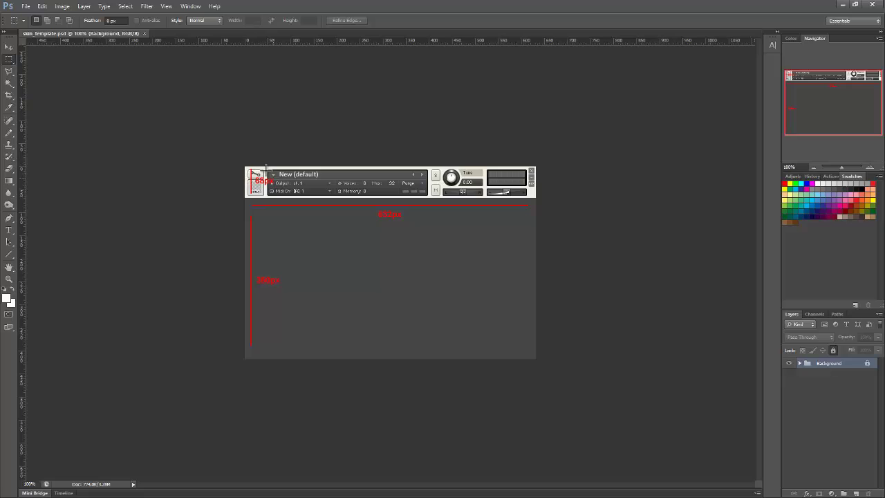
pyautogui.click(870, 168)
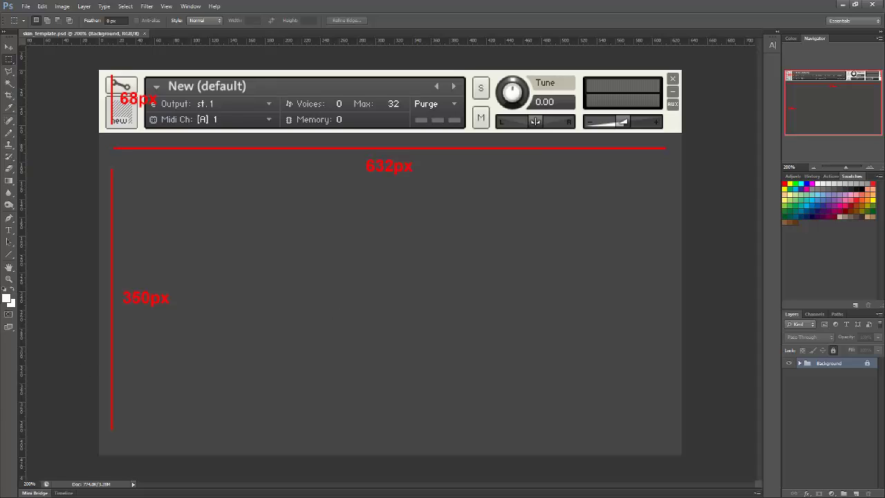
pyautogui.hotkey('alt', 'Tab')
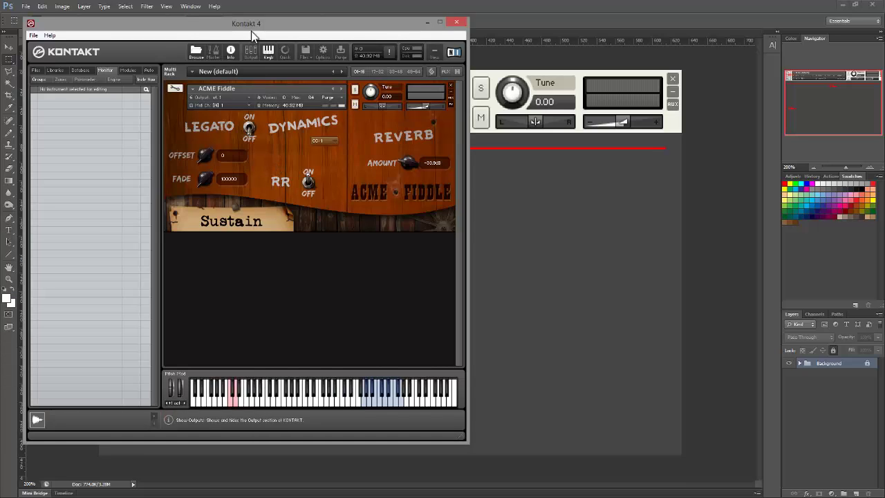
pyautogui.moveTo(260, 20); pyautogui.dragTo(295, 26)
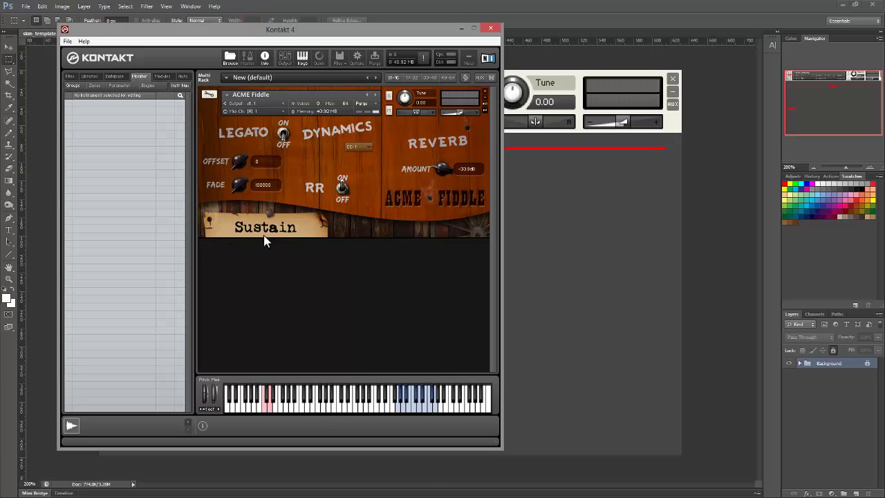
pyautogui.click(270, 407)
pyautogui.click(265, 407)
pyautogui.moveTo(239, 181); pyautogui.dragTo(268, 192)
pyautogui.click(344, 184)
pyautogui.moveTo(446, 168); pyautogui.dragTo(442, 173)
pyautogui.scroll(-5, 446, 166)
pyautogui.click(645, 208)
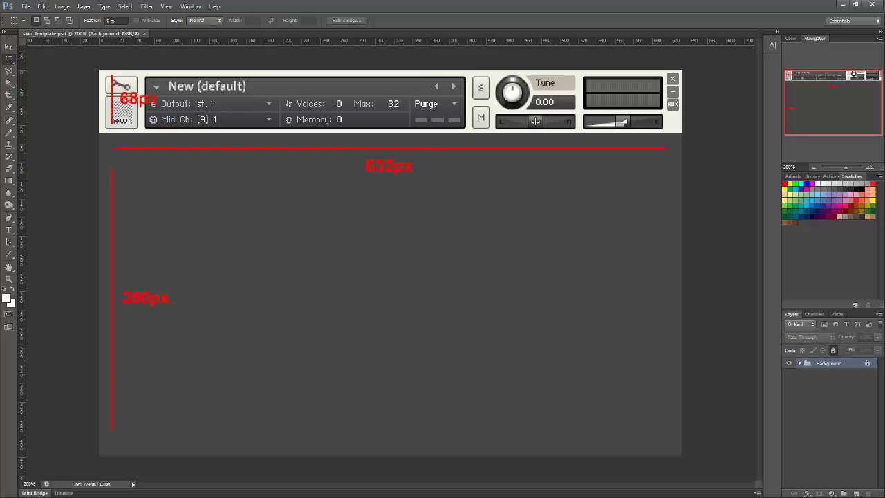
# - In File Explorer, go to Lesson Materials > ACME Fiddle > resources > pictures
pyautogui.hotkey('alt', 'Tab')
pyautogui.click(88, 99)
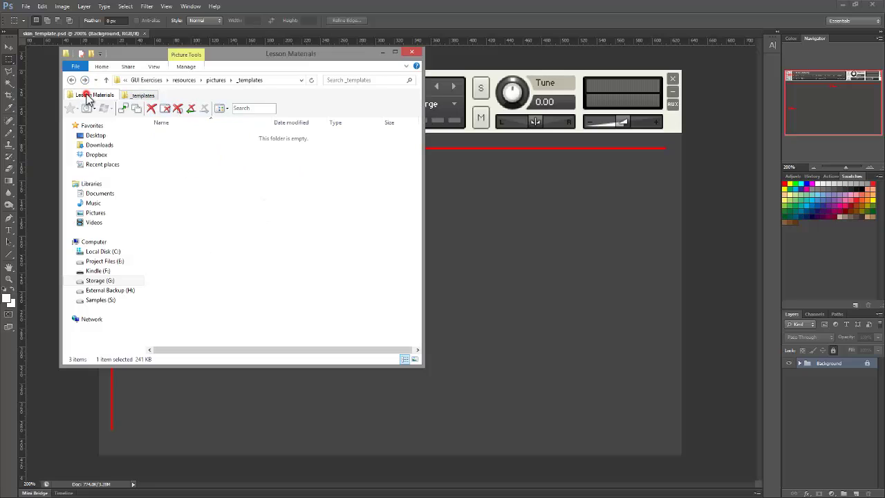
pyautogui.doubleClick(251, 172)
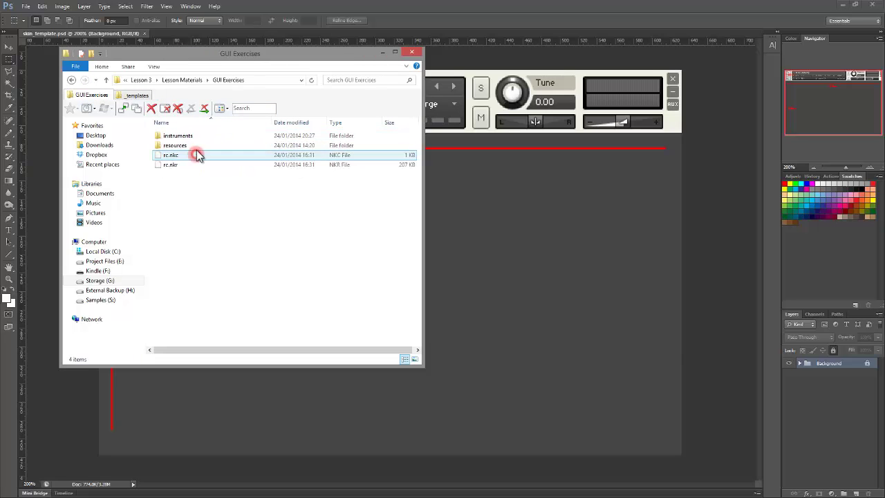
pyautogui.press('BackSpace')
pyautogui.doubleClick(196, 137)
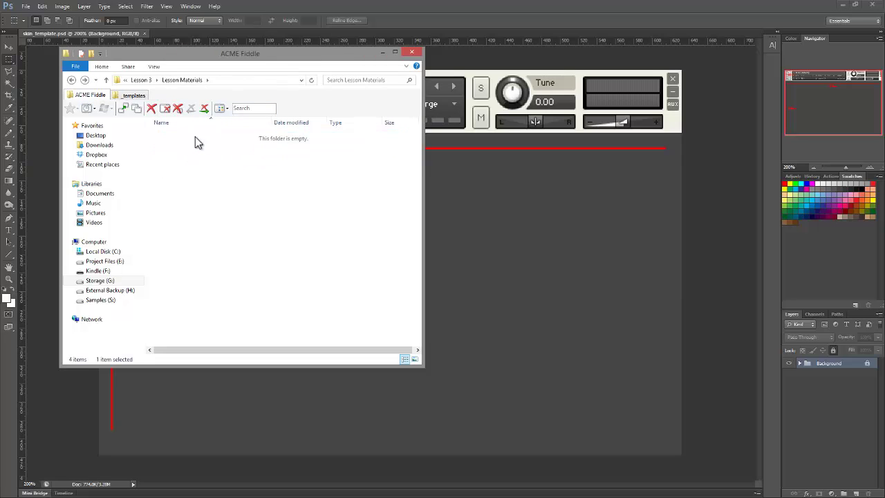
pyautogui.doubleClick(196, 146)
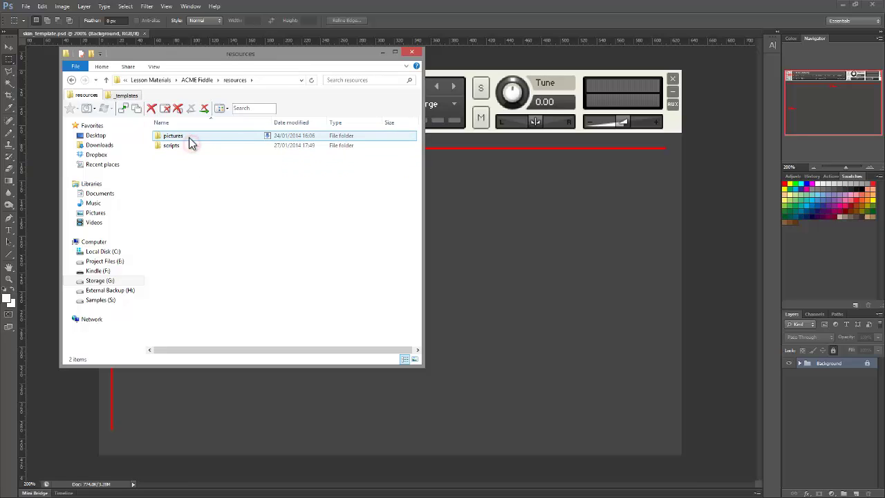
pyautogui.doubleClick(189, 139)
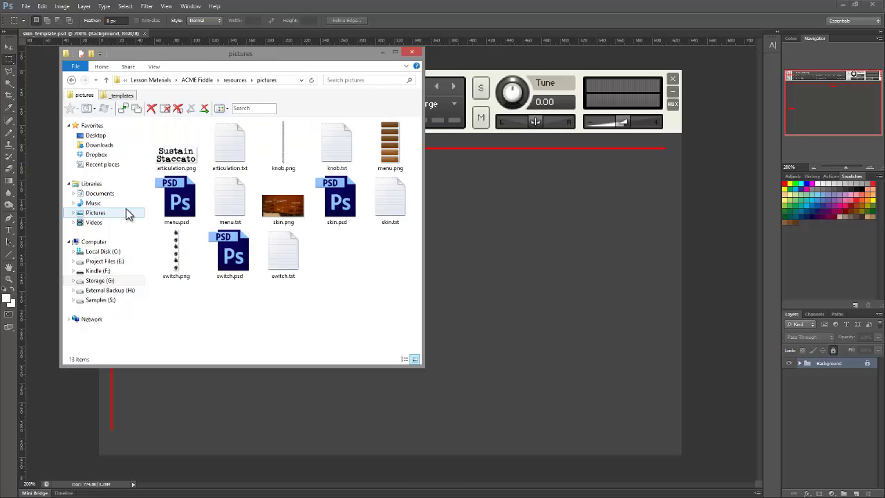
# - Open skin.png maximized in Photo Viewer, then switch back to Kontakt 4
pyautogui.doubleClick(283, 206)
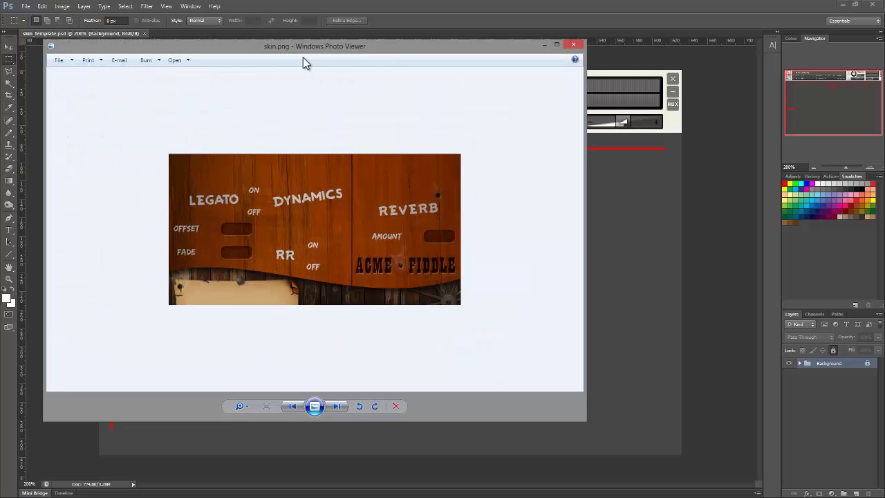
pyautogui.doubleClick(312, 46)
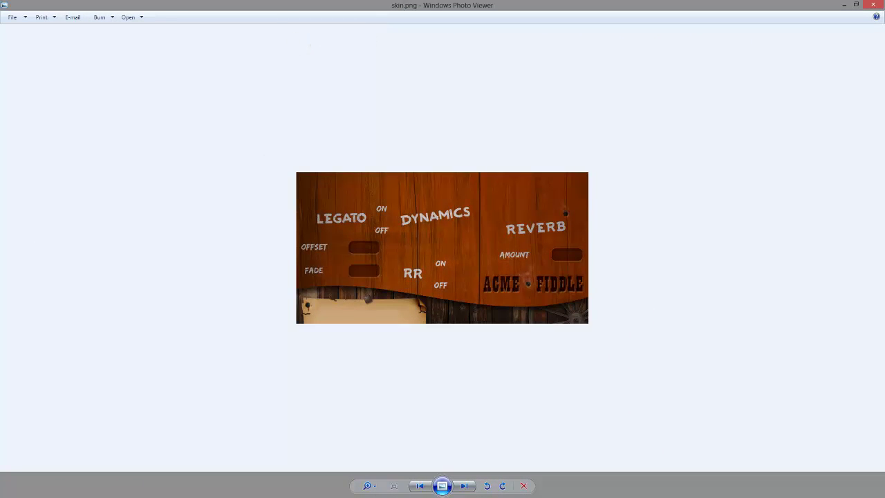
pyautogui.hotkey('alt', 'Tab')
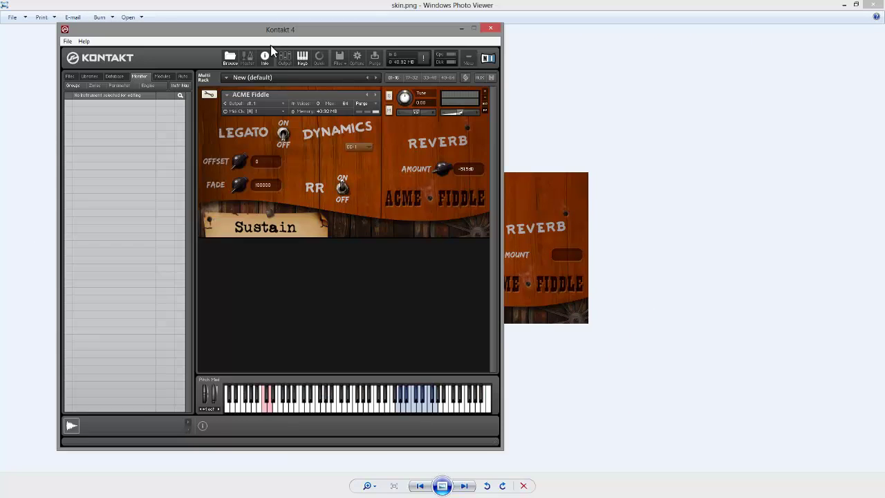
# - Turn up the fiddle's Fade knob, then raise Offset and reset it to 0
pyautogui.moveTo(242, 177); pyautogui.dragTo(261, 165)
pyautogui.moveTo(245, 158); pyautogui.dragTo(251, 161)
pyautogui.keyDown('ctrl'); pyautogui.click(251, 161); pyautogui.keyUp('ctrl')
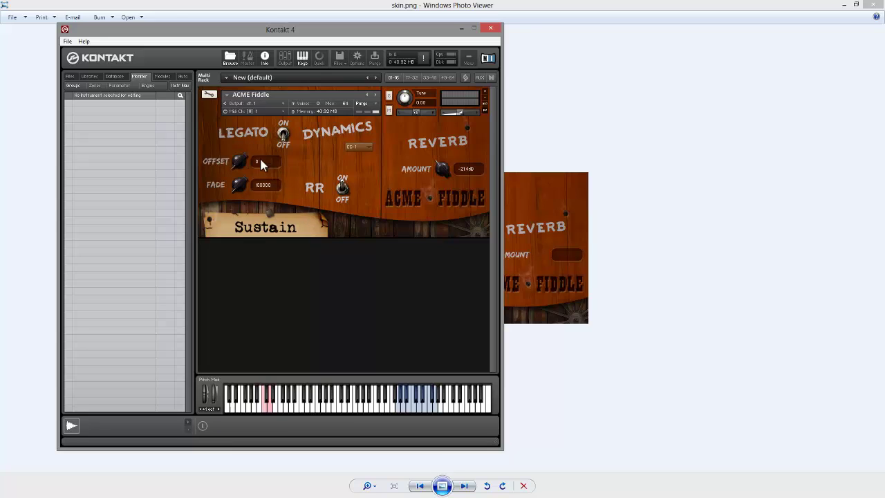
# - Switch the articulation to Staccato and back to Sustain, then bring Photo Viewer forward
pyautogui.click(265, 408)
pyautogui.click(271, 401)
pyautogui.click(584, 198)
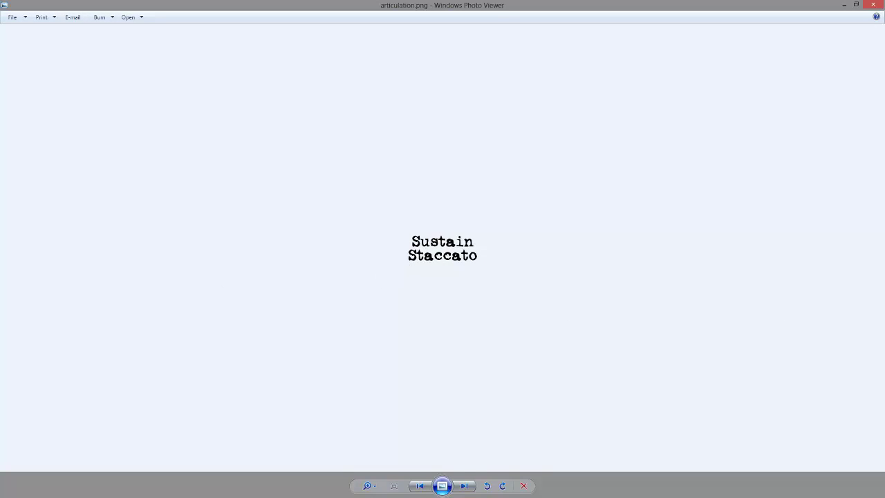
# - Switch from Photo Viewer back to Kontakt 4's ACME Fiddle with Alt+Tab
pyautogui.hotkey('alt', 'Tab')
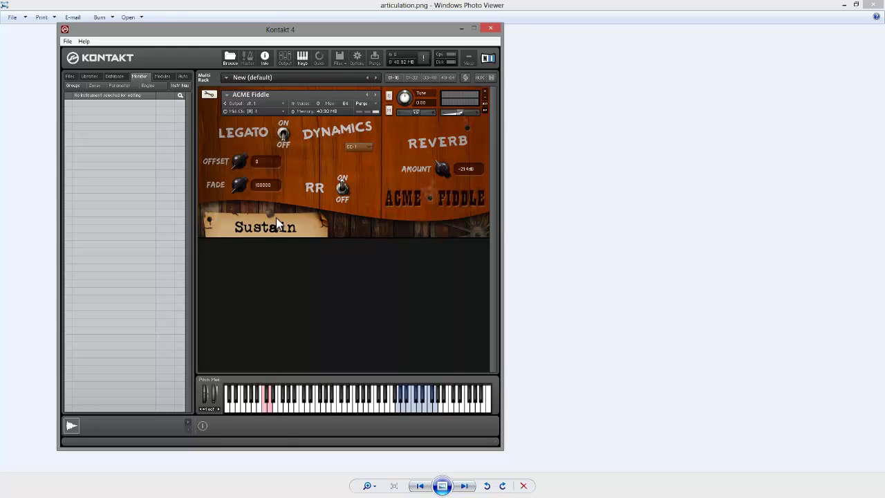
# - Toggle the fiddle's keyswitch to Staccato and back to Sustain
pyautogui.click(266, 405)
pyautogui.click(269, 407)
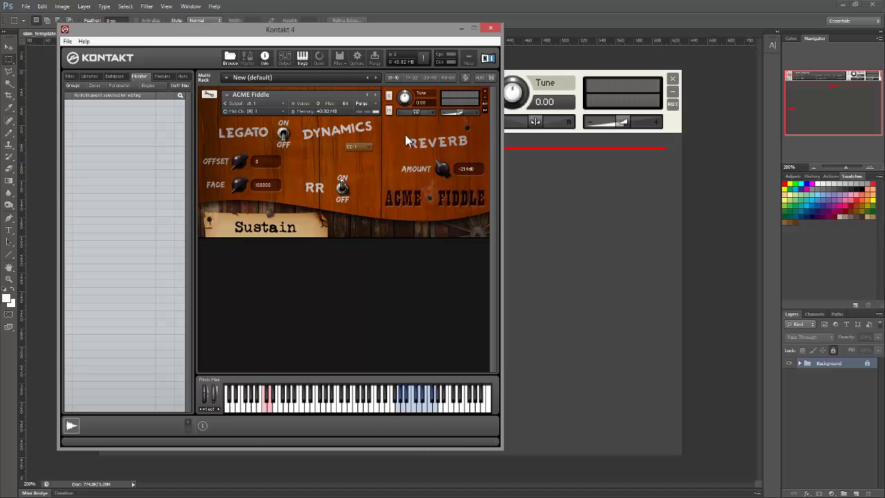
# - Bring Photoshop's marked skin_template.psd back in front of Kontakt
pyautogui.click(548, 183)
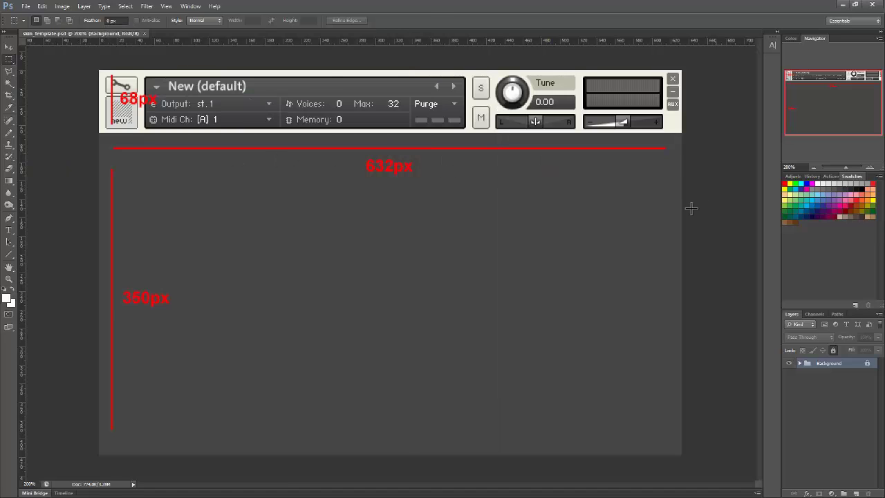